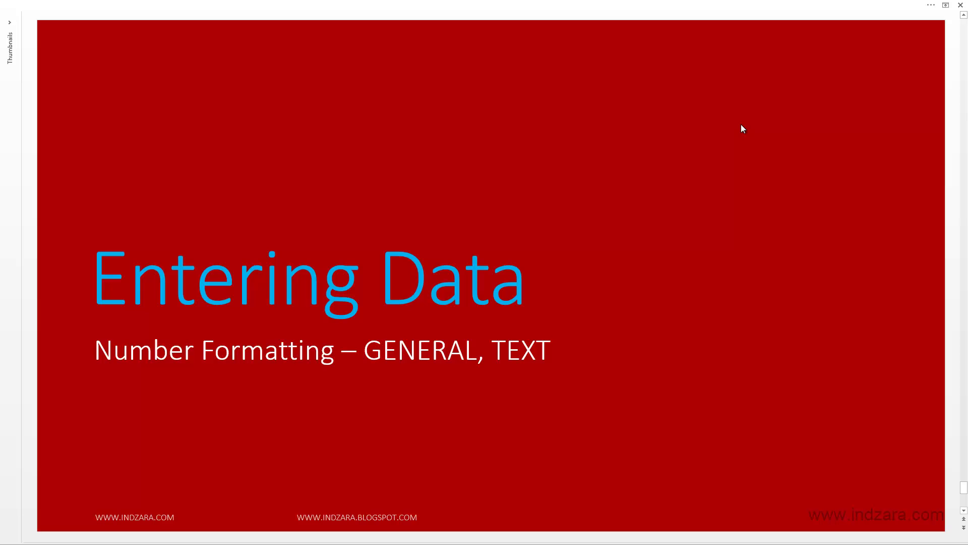
- Switch to the Excel workbook and enter 159.00 in cell D2
key("alt+Tab")
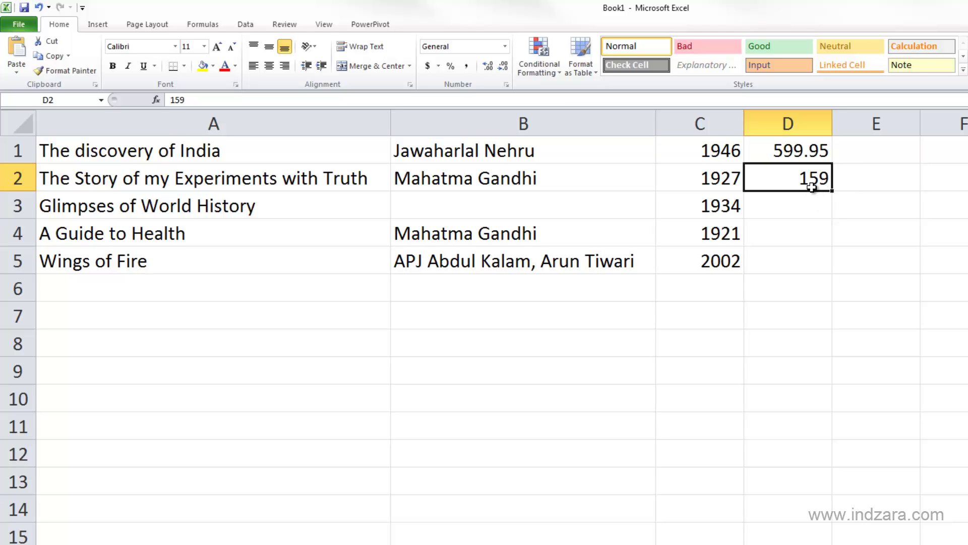
type("15")
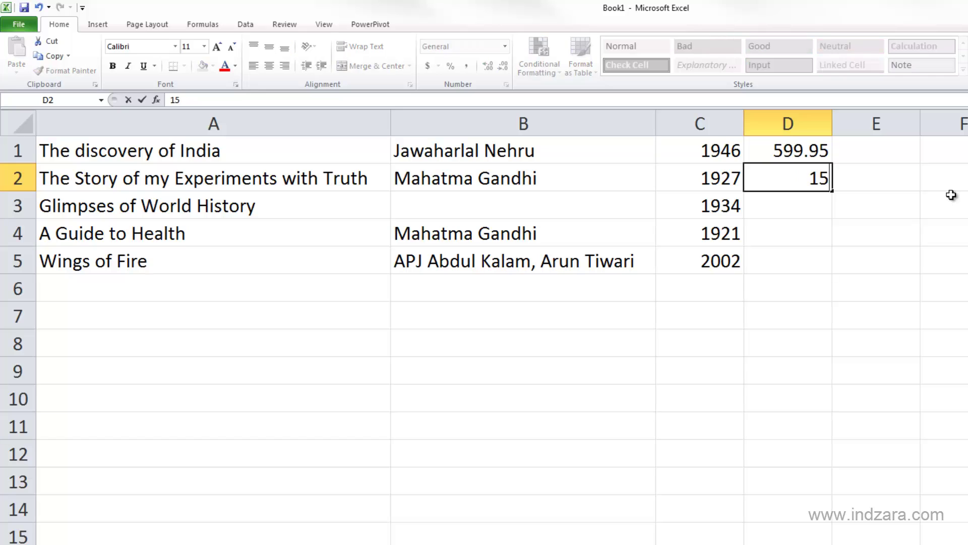
type("9.00")
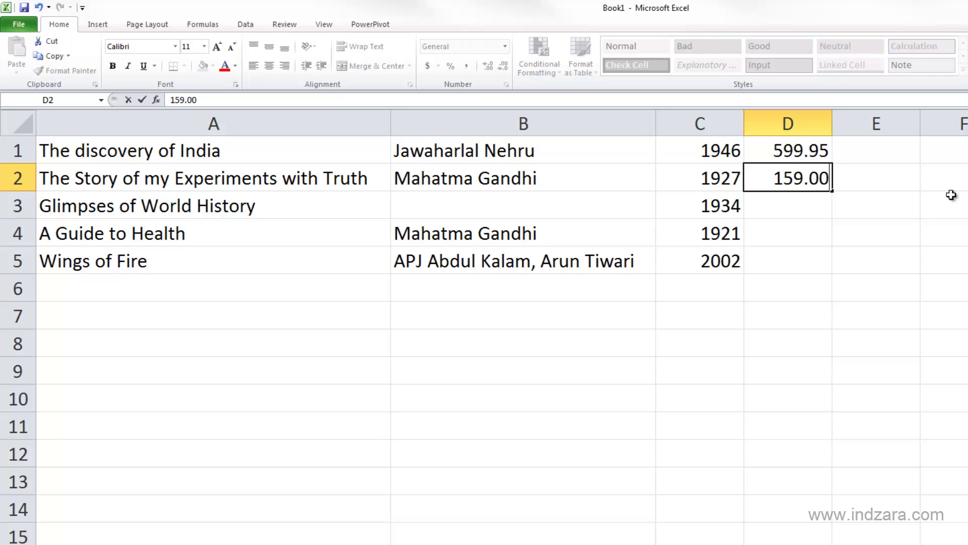
key("Return")
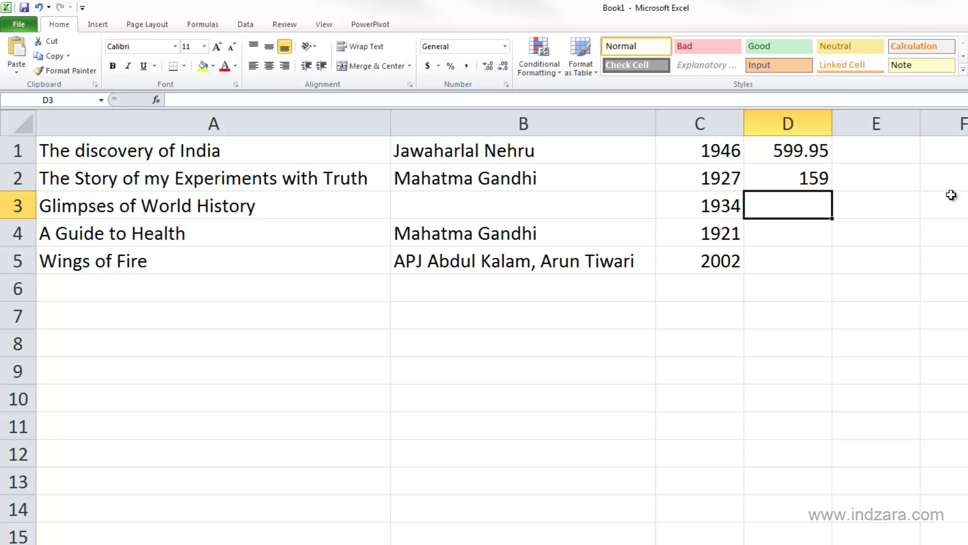
left_click(802, 184)
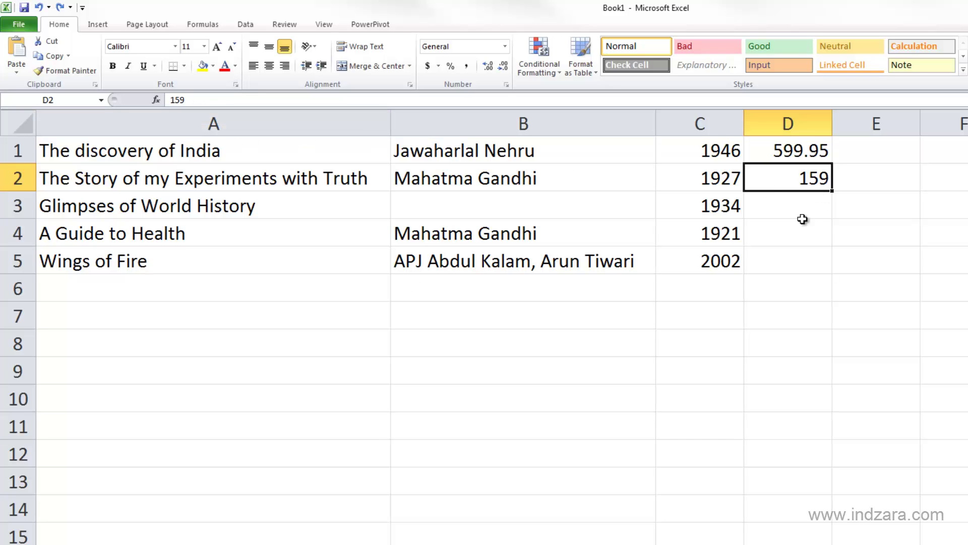
type("123456")
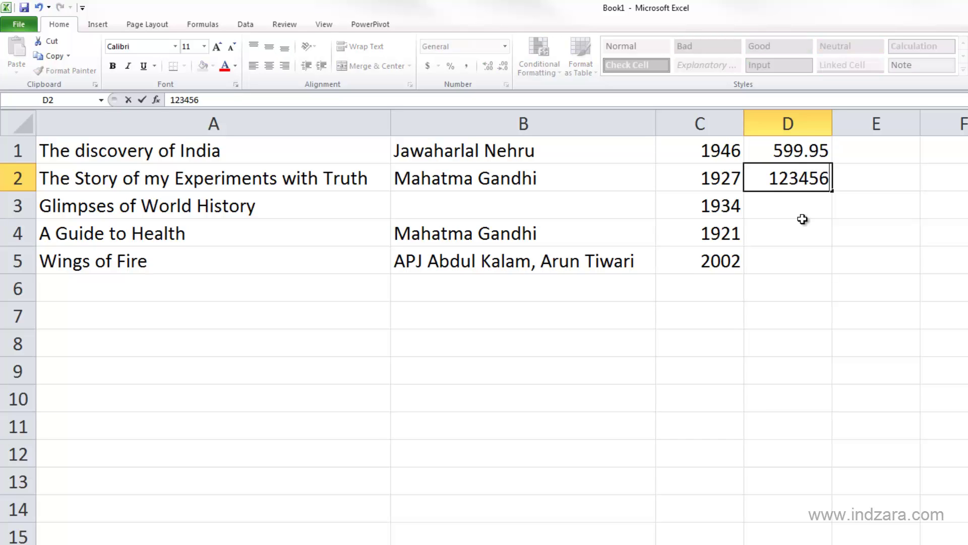
type("7890")
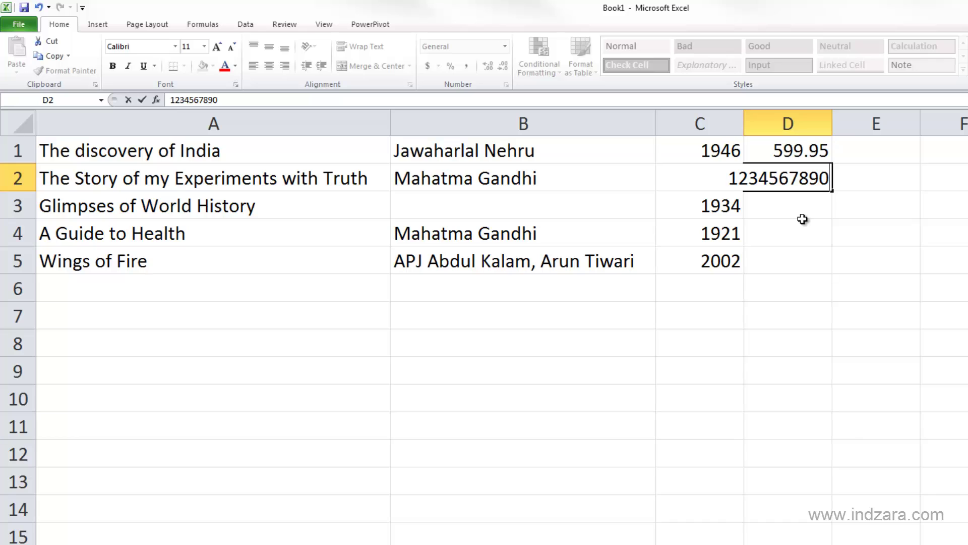
key("Return")
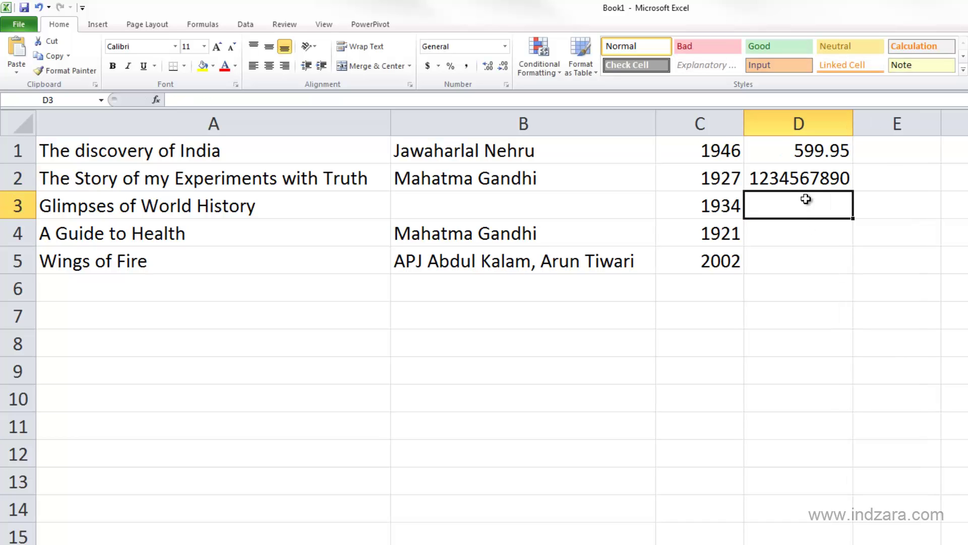
left_click(797, 177)
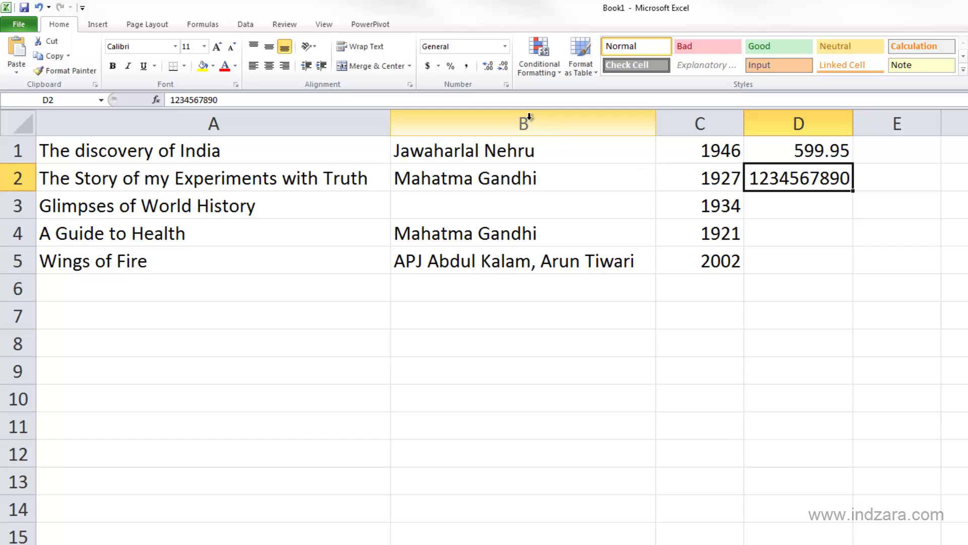
double_click(843, 179)
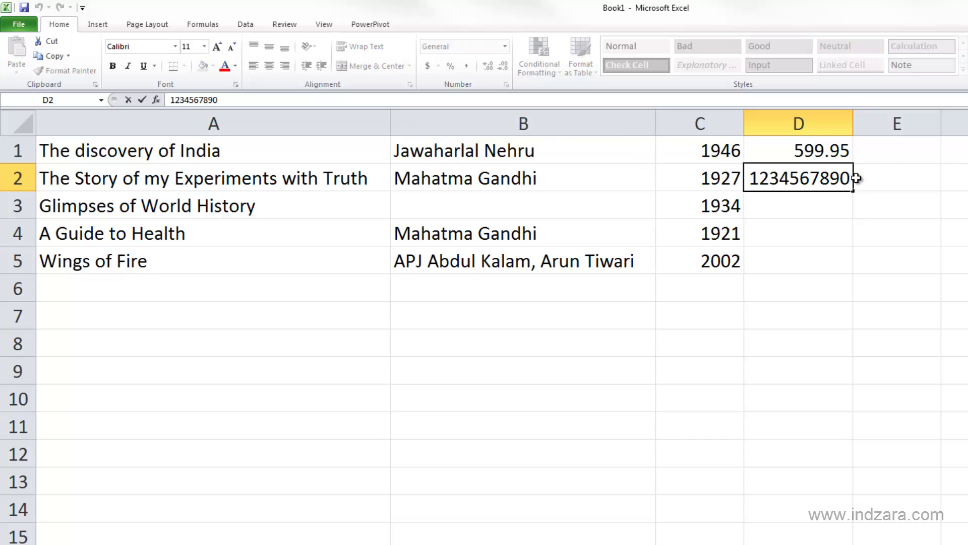
key("Right")
type("1")
key("Return")
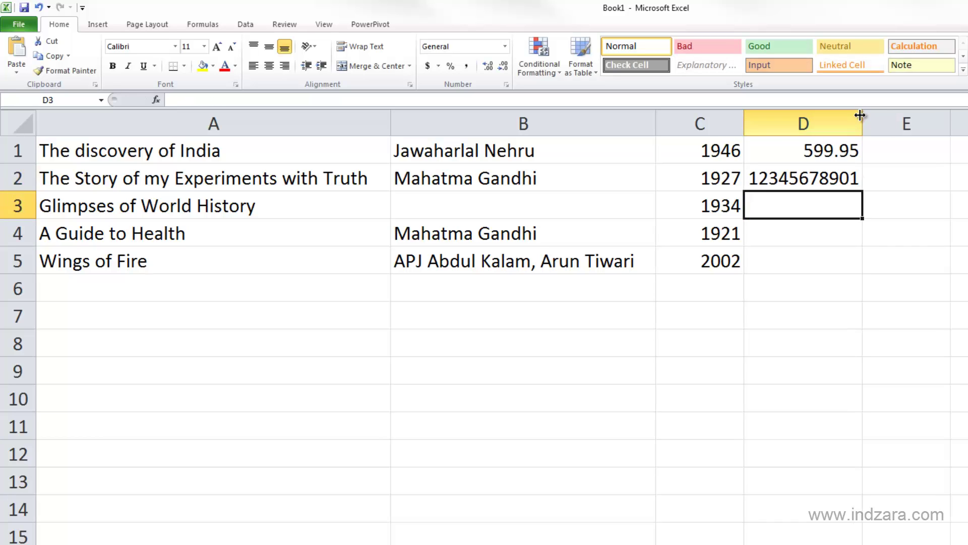
- Narrow column D below the width of its longest number, and auto-fit it to its contents
left_click_drag(862, 117, 817, 121)
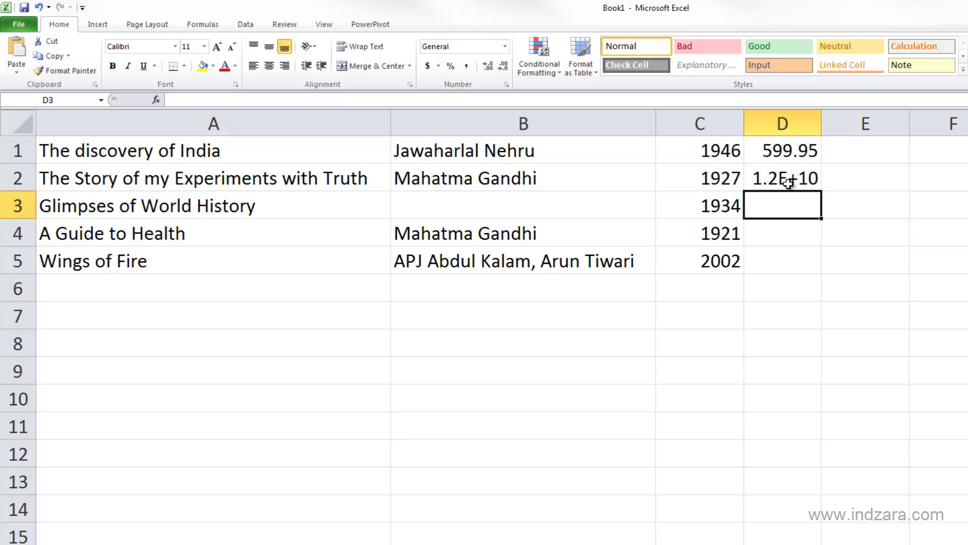
double_click(822, 124)
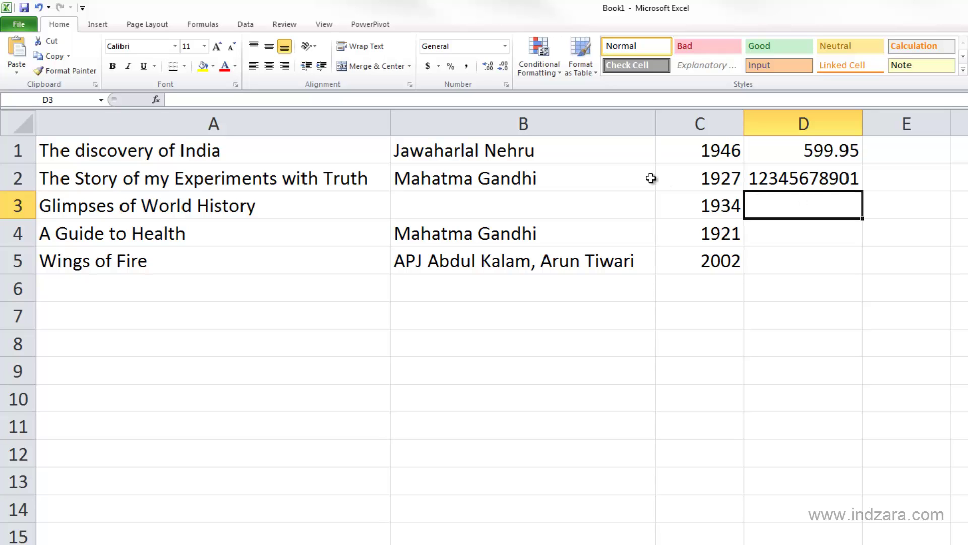
left_click(796, 182)
key("F2")
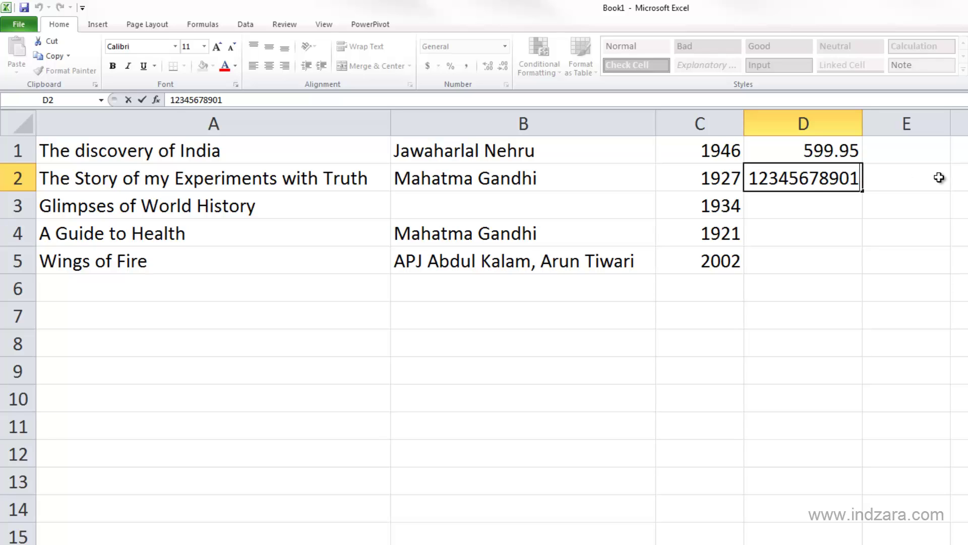
type("2")
key("Return")
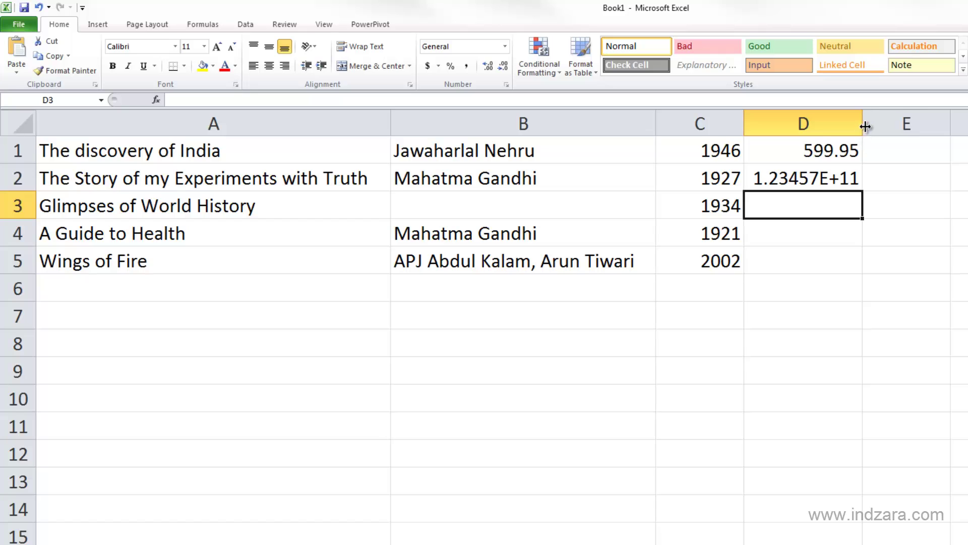
- Adjust column D to slightly wider than its auto-fitted width and select cell D2
left_click_drag(862, 127, 898, 128)
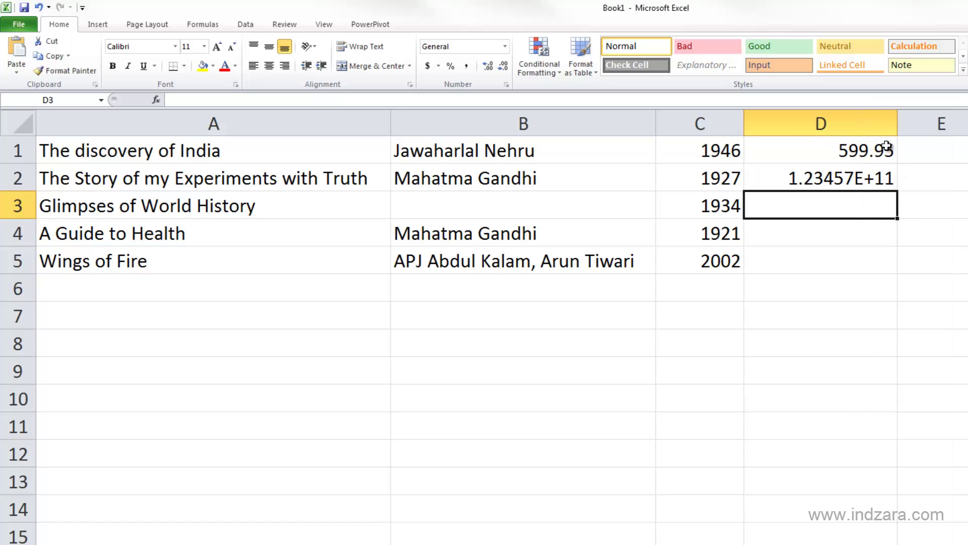
left_click_drag(898, 128, 874, 128)
left_click(840, 174)
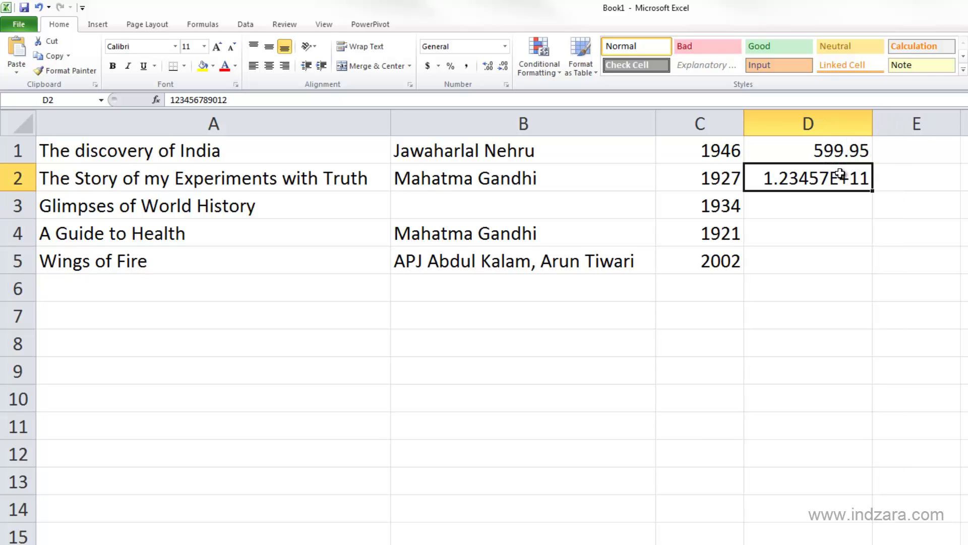
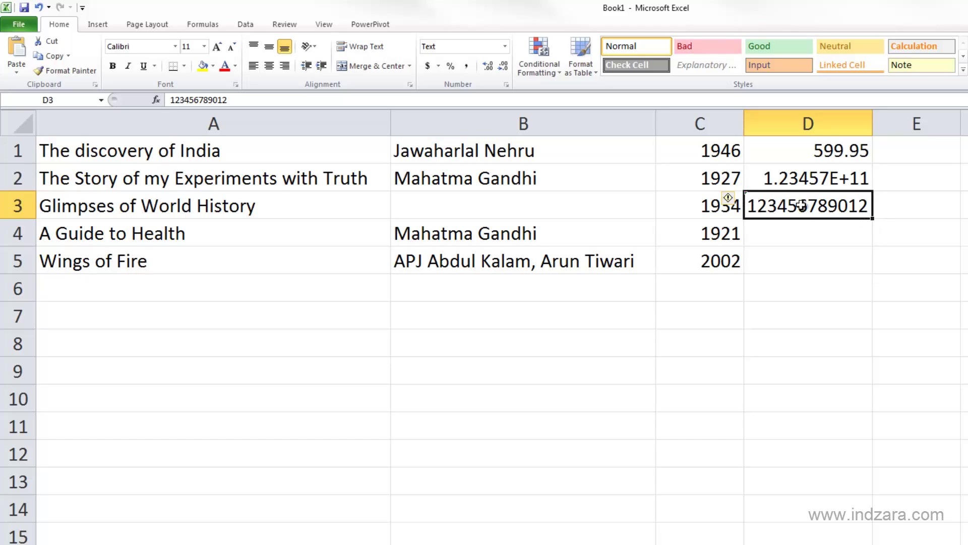
- Ignore the number-stored-as-text error flagged on cell D3
mouse_move(730, 203)
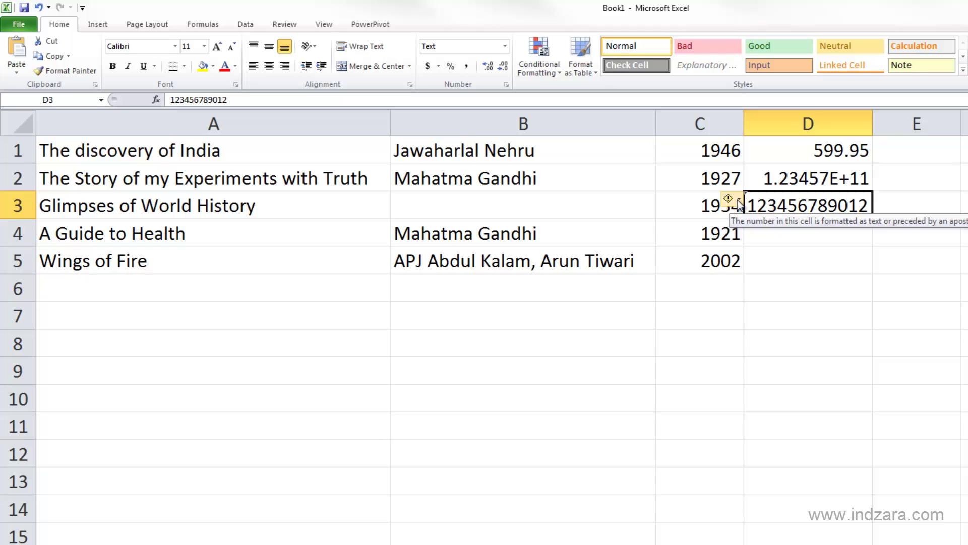
left_click(739, 204)
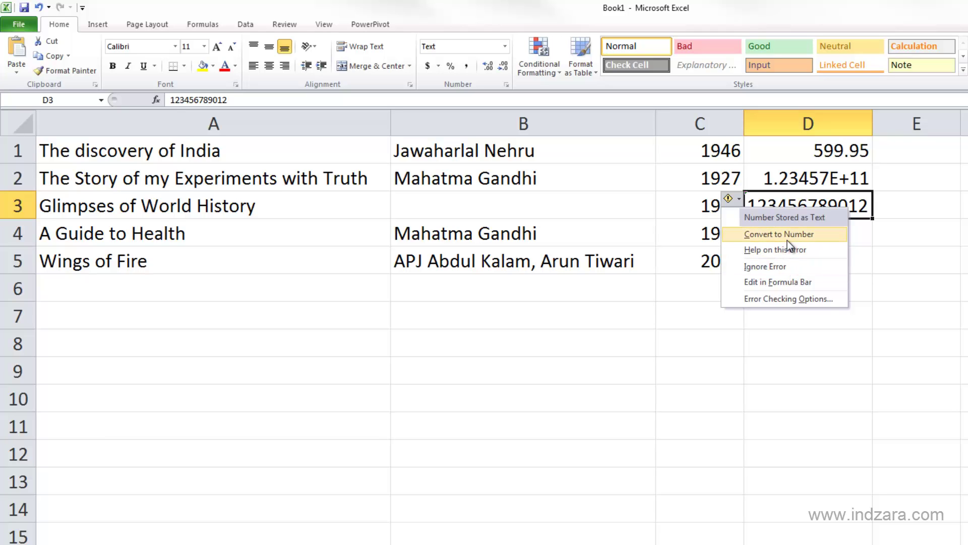
left_click(778, 266)
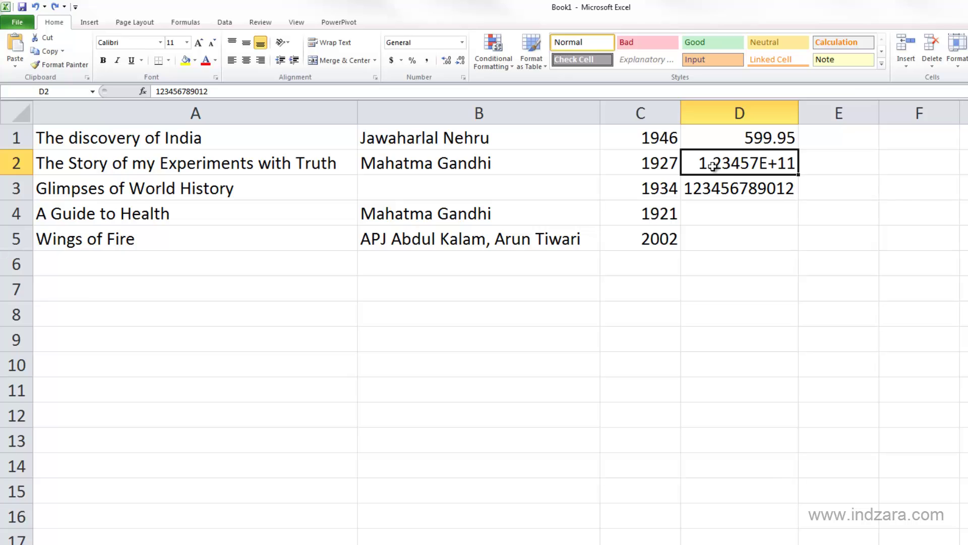
- Compare the number formats and contents of cells D2 and D3
left_click(696, 196)
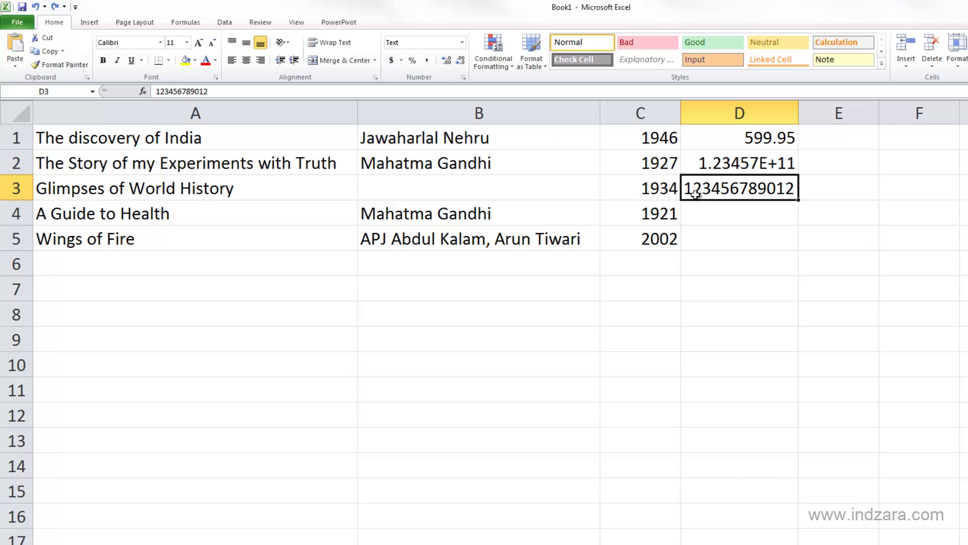
left_click_drag(707, 165, 709, 188)
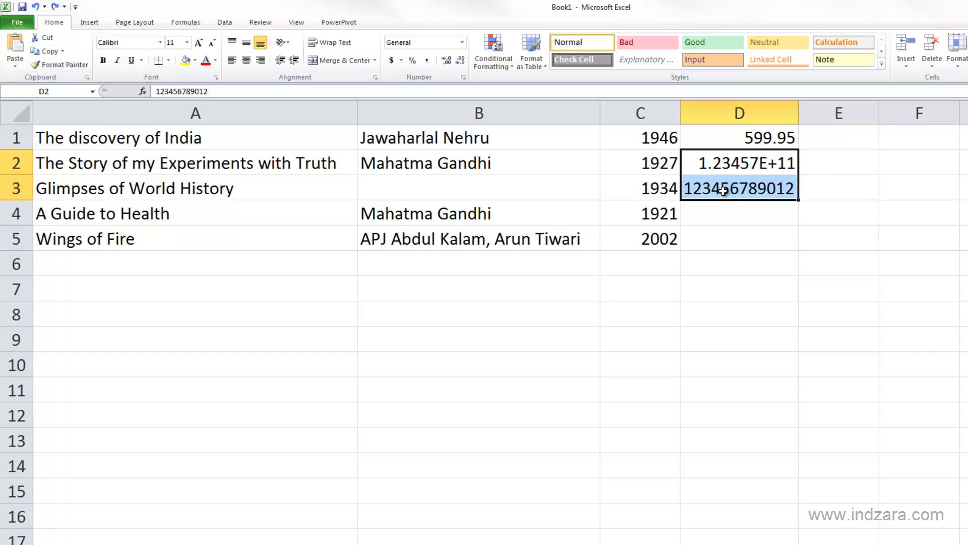
left_click_drag(724, 190, 727, 171)
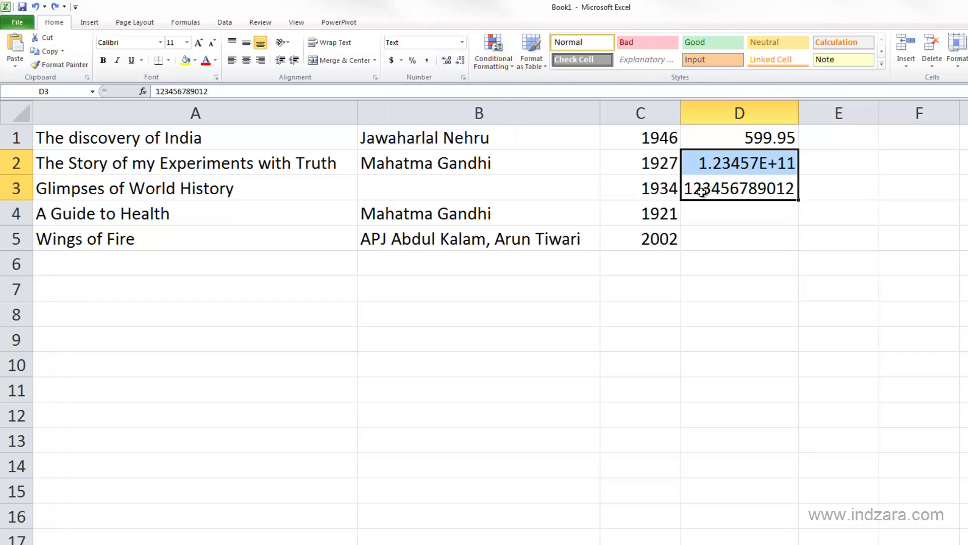
left_click(705, 190)
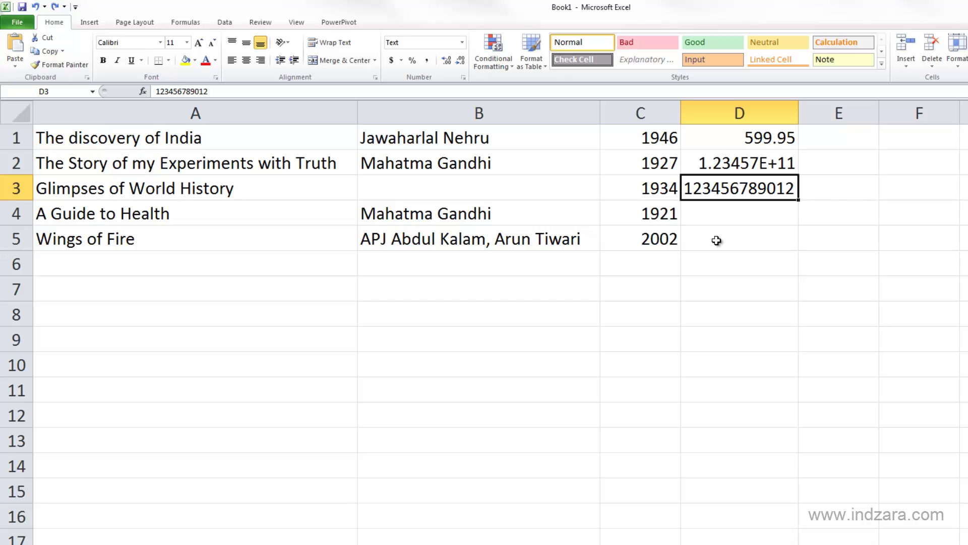
left_click(727, 166)
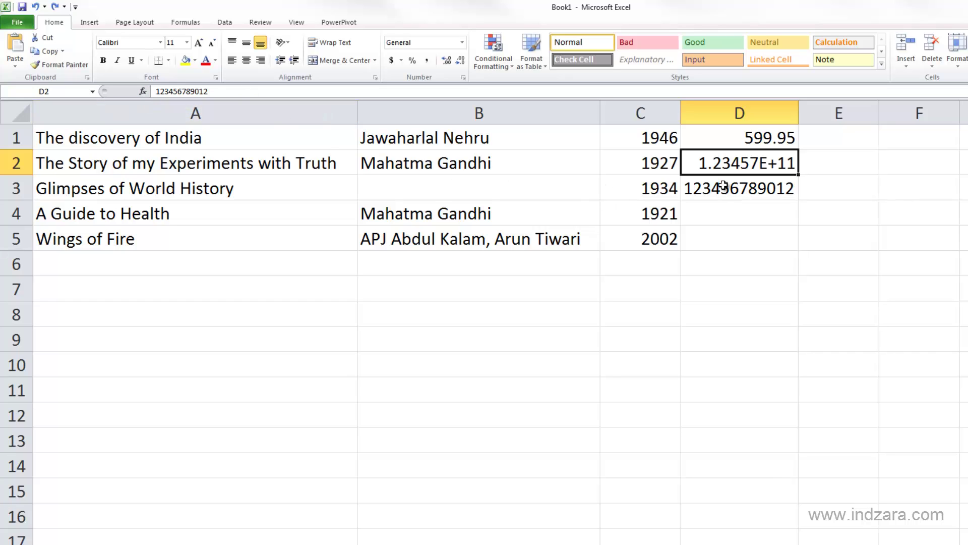
left_click(463, 44)
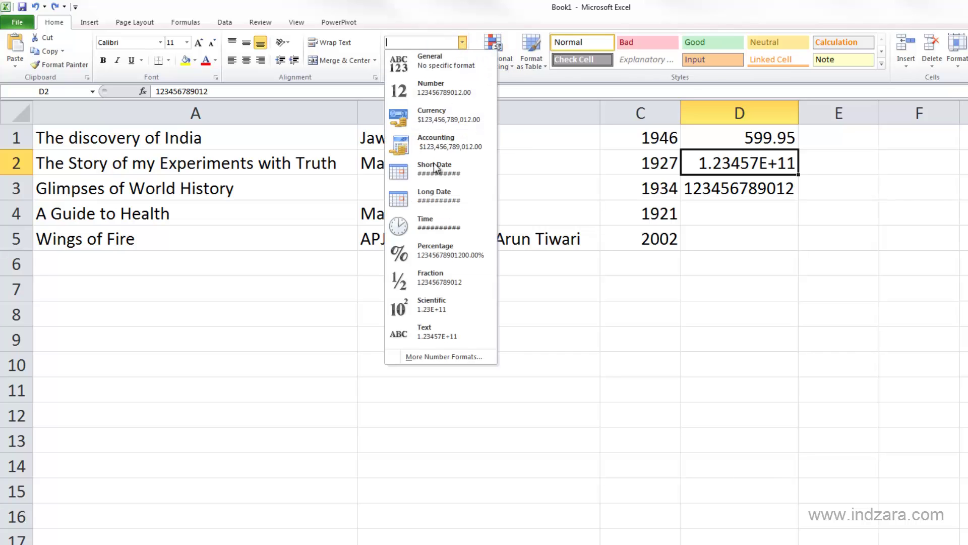
left_click(428, 333)
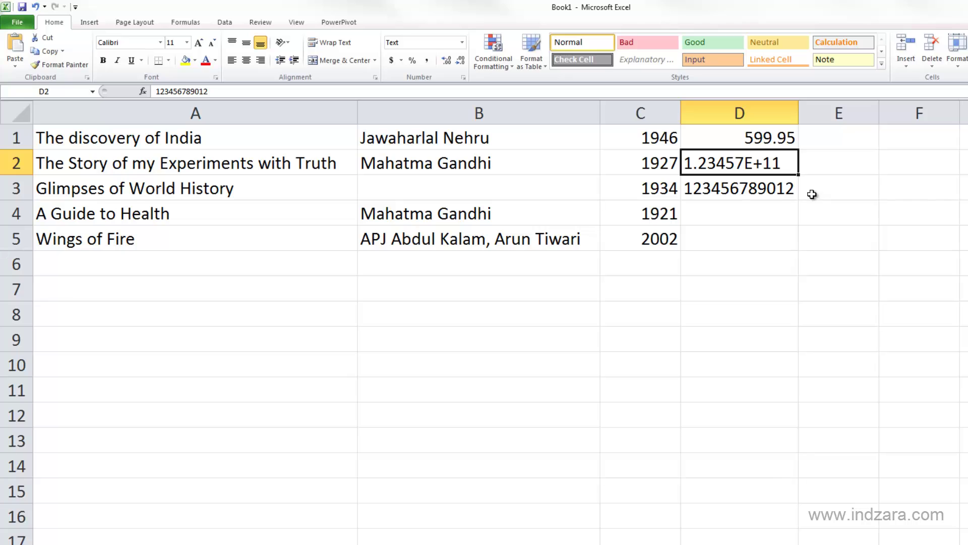
key("Delete")
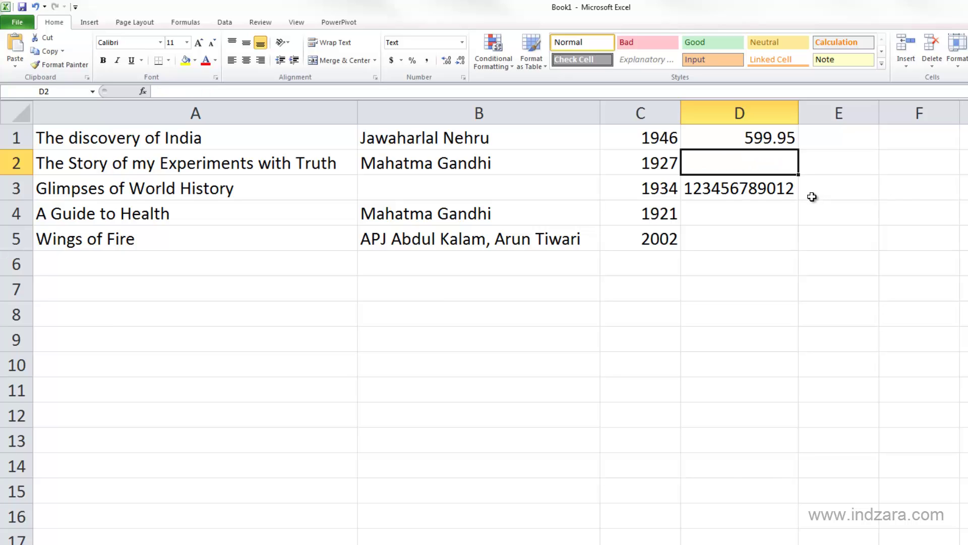
type("123456")
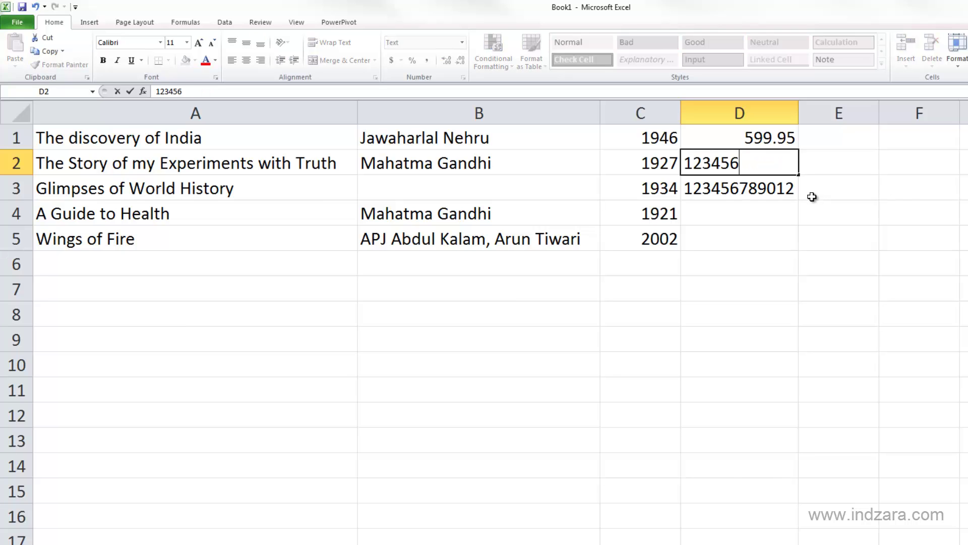
type("789012")
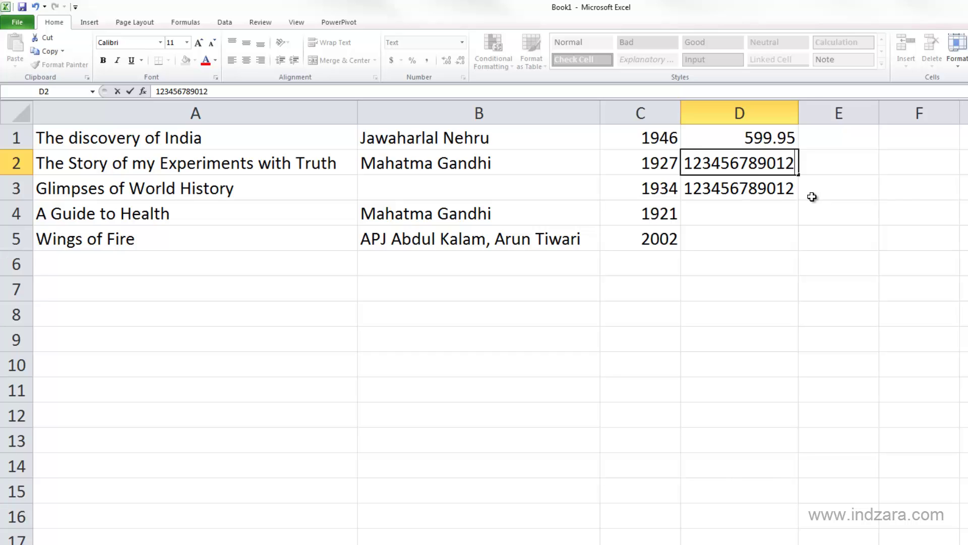
key("Return")
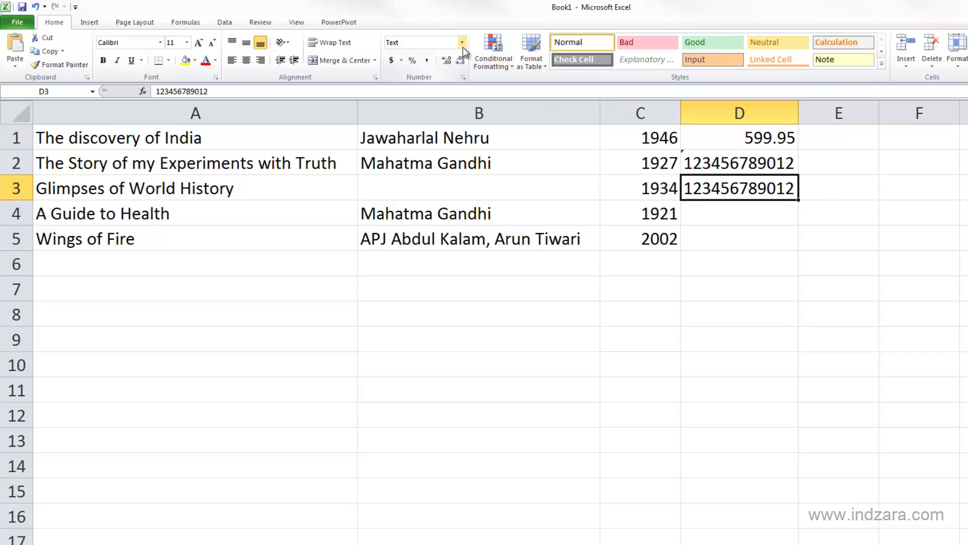
left_click(692, 165)
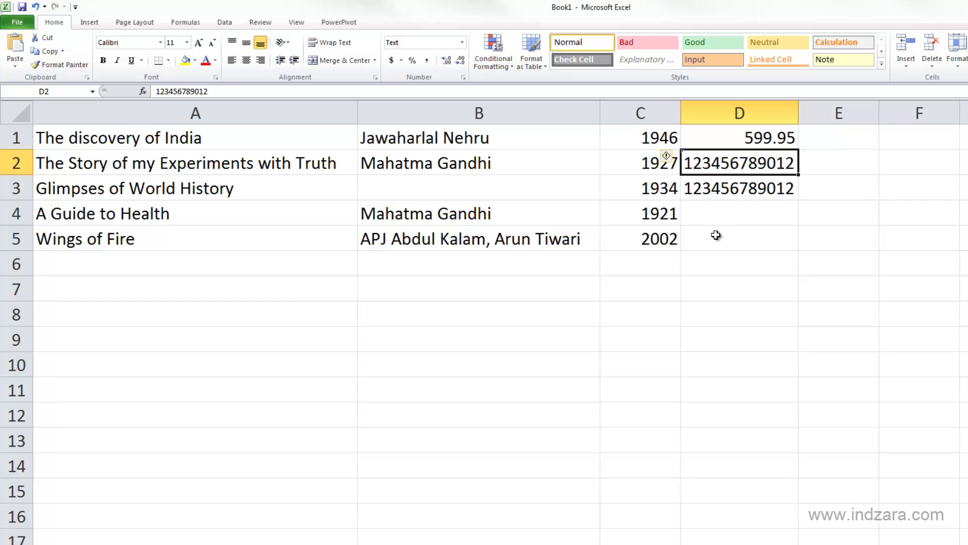
left_click_drag(720, 216, 720, 236)
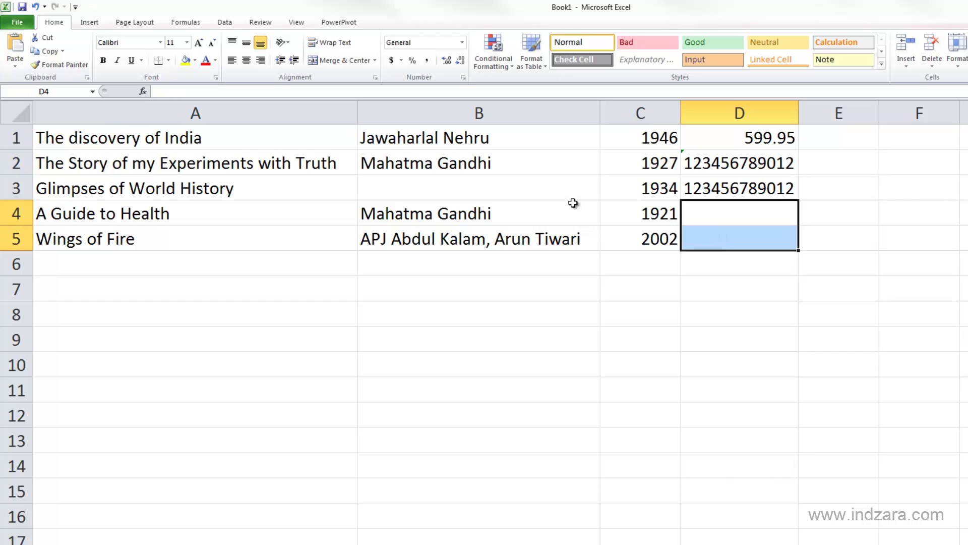
left_click(462, 46)
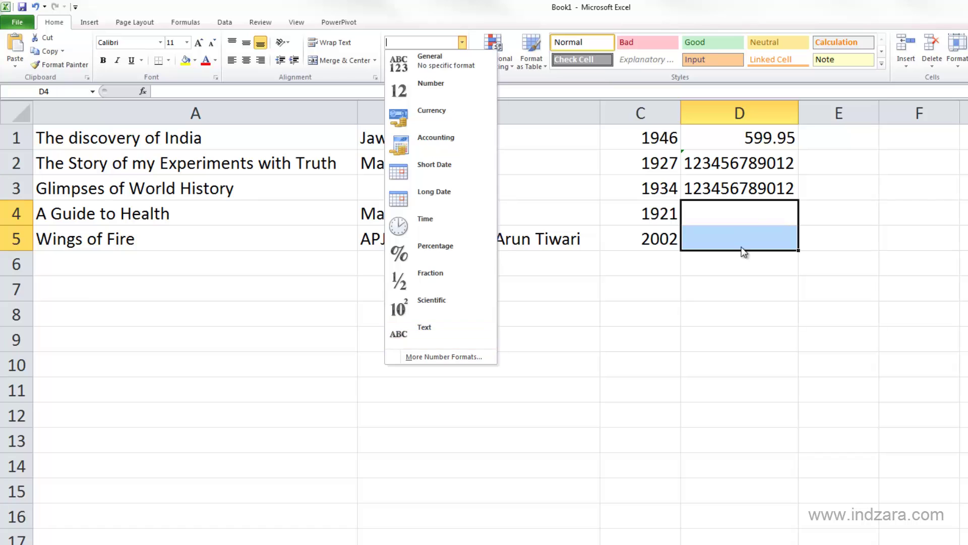
left_click(750, 221)
left_click(750, 220)
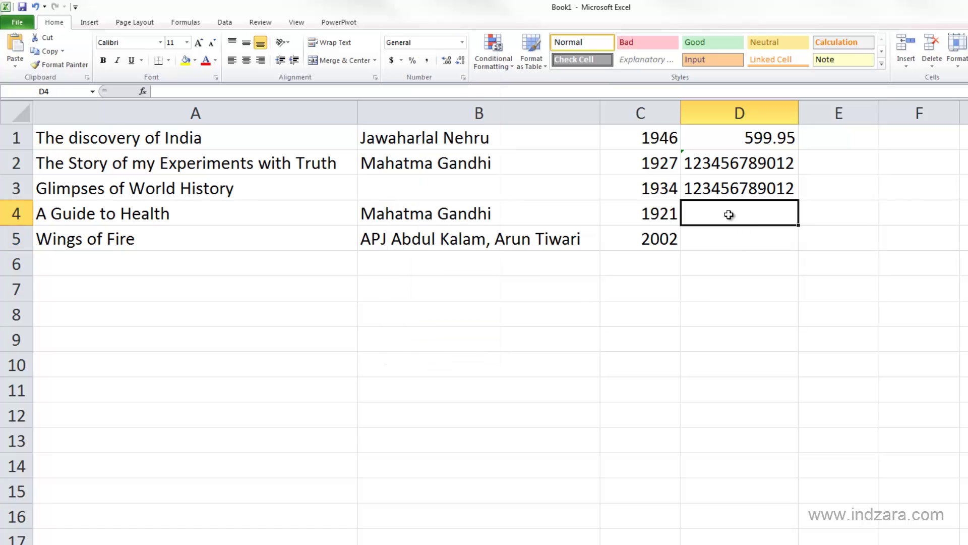
left_click(462, 43)
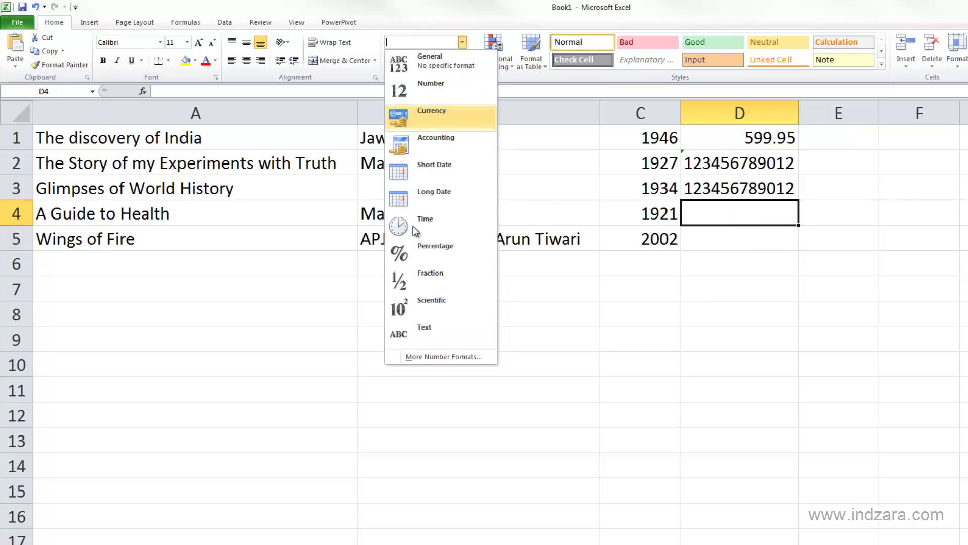
left_click(425, 329)
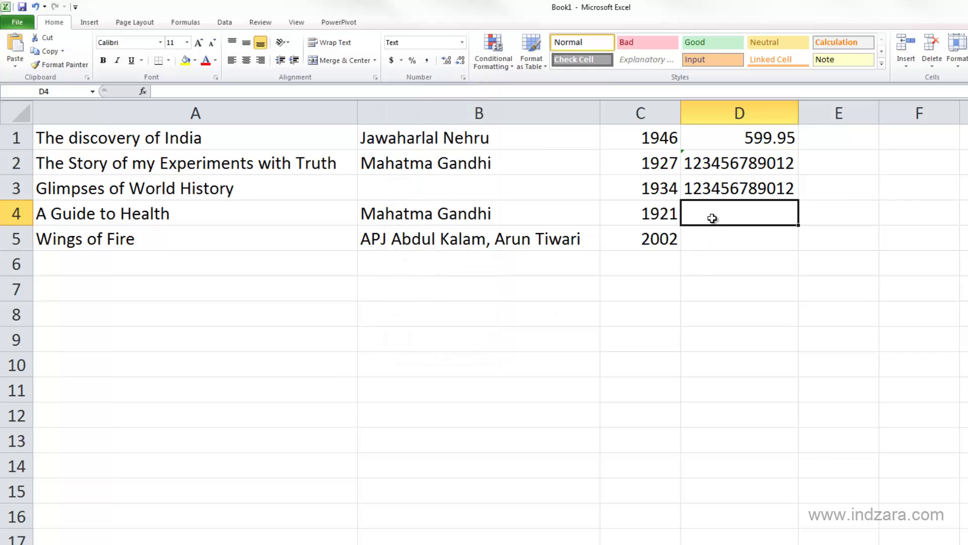
type("1234567")
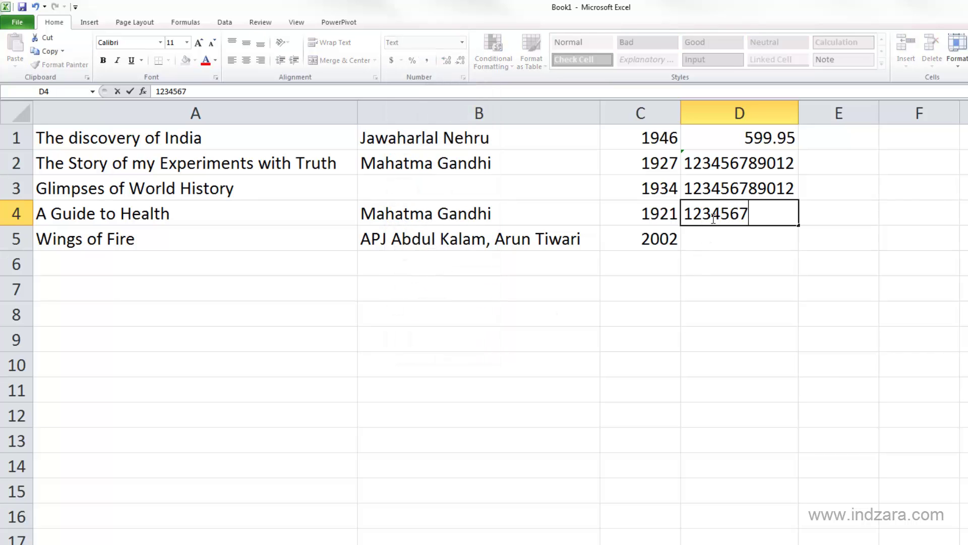
type("89012")
key("Return")
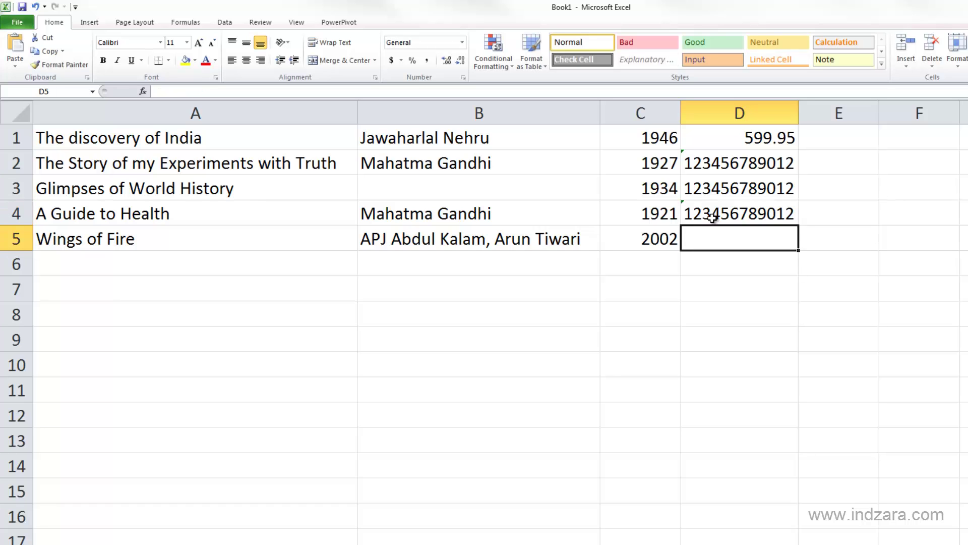
type("12345678")
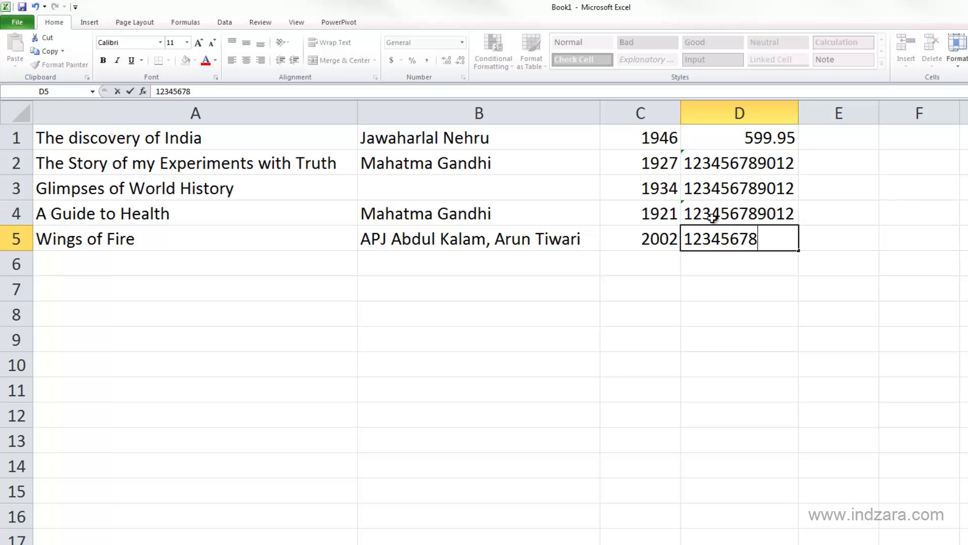
type("9012")
key("Return")
key("Up")
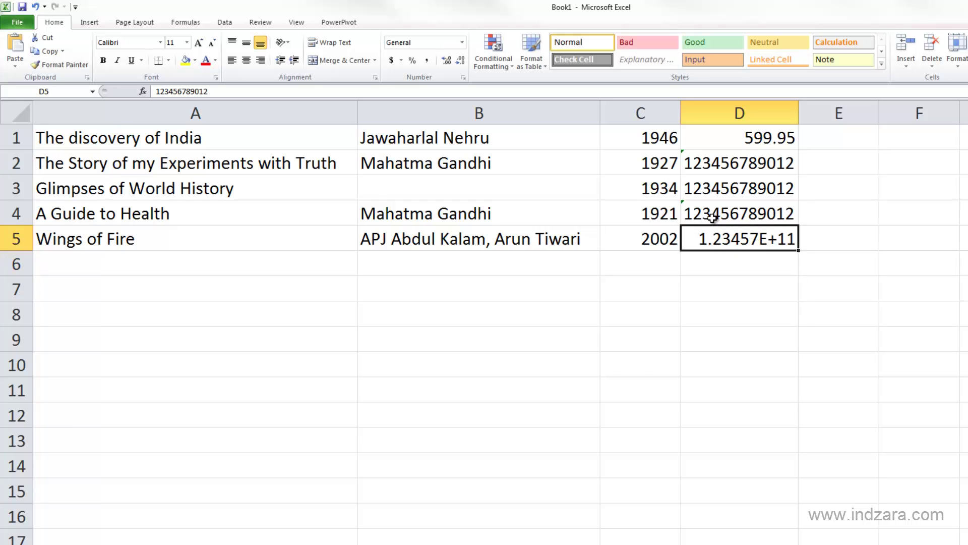
- Apply the Text number format to cell D5 and re-commit its existing content by editing the cell without changing it
left_click(462, 43)
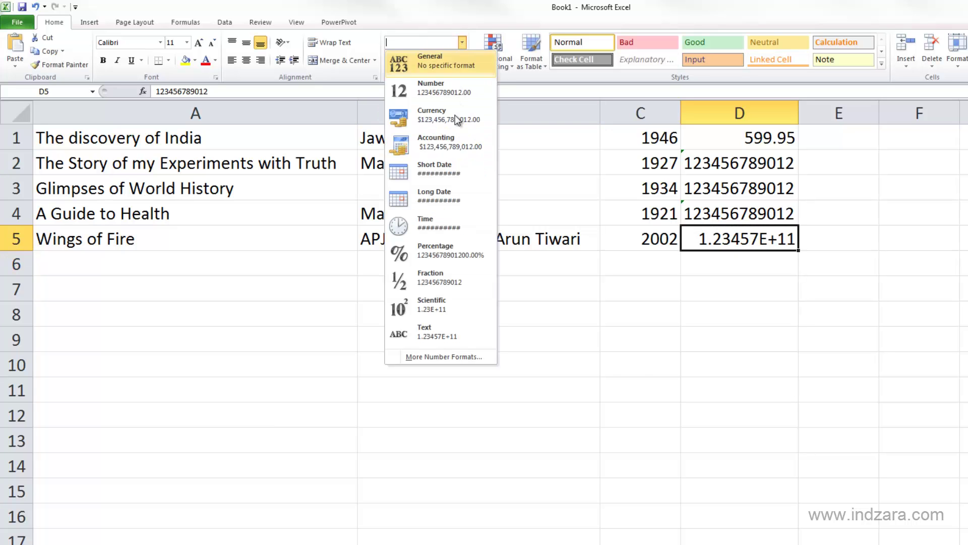
left_click(456, 342)
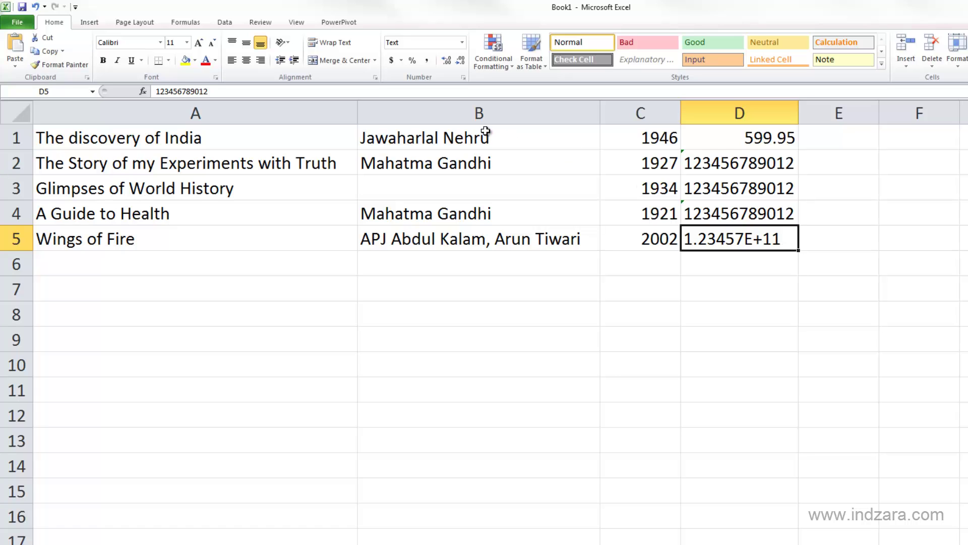
double_click(796, 241)
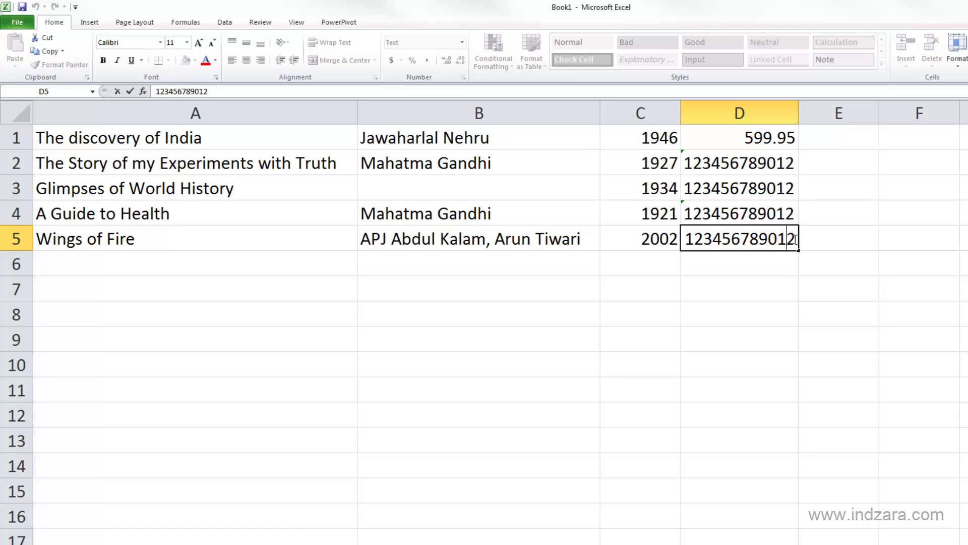
key("Return")
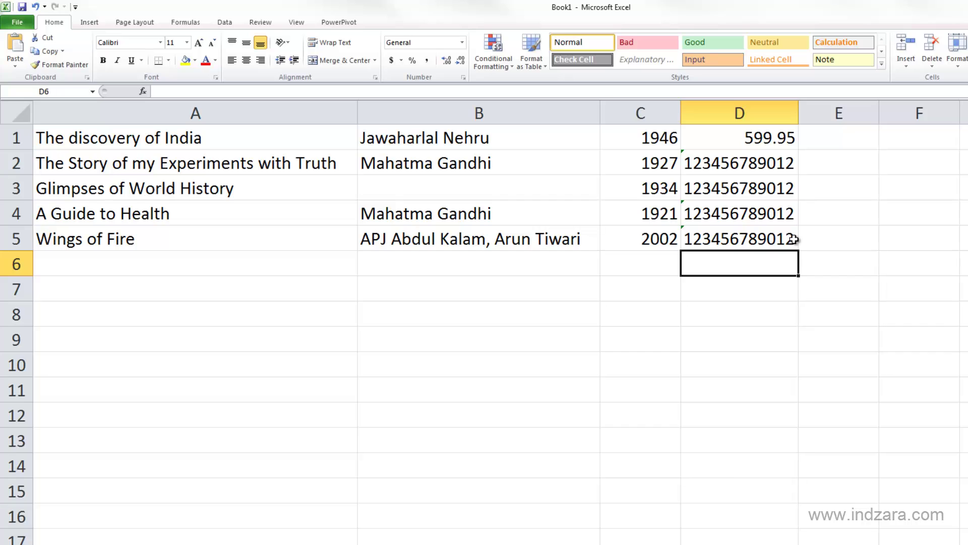